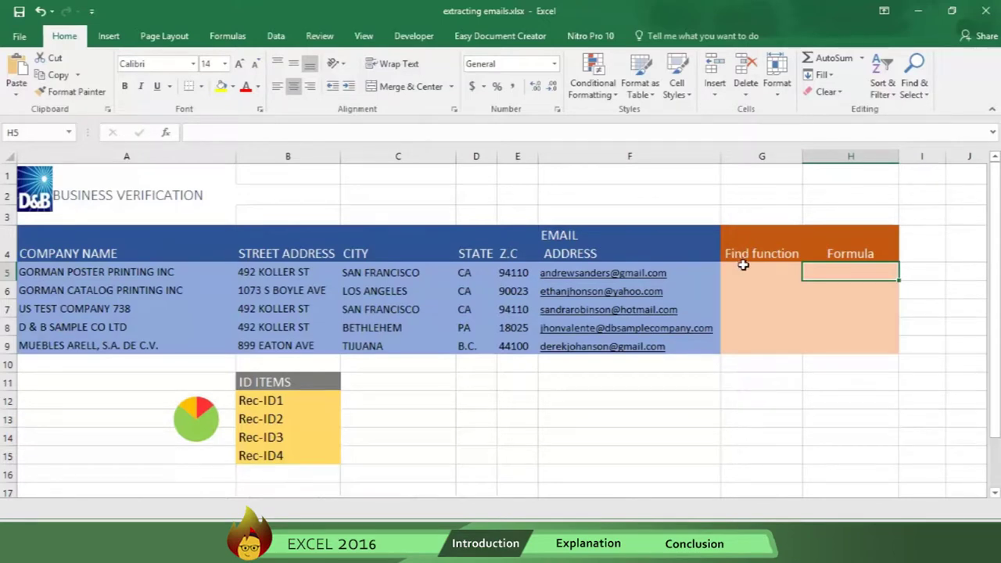
# Select cell G5, the first row under the Find function header
pyautogui.click(747, 272)
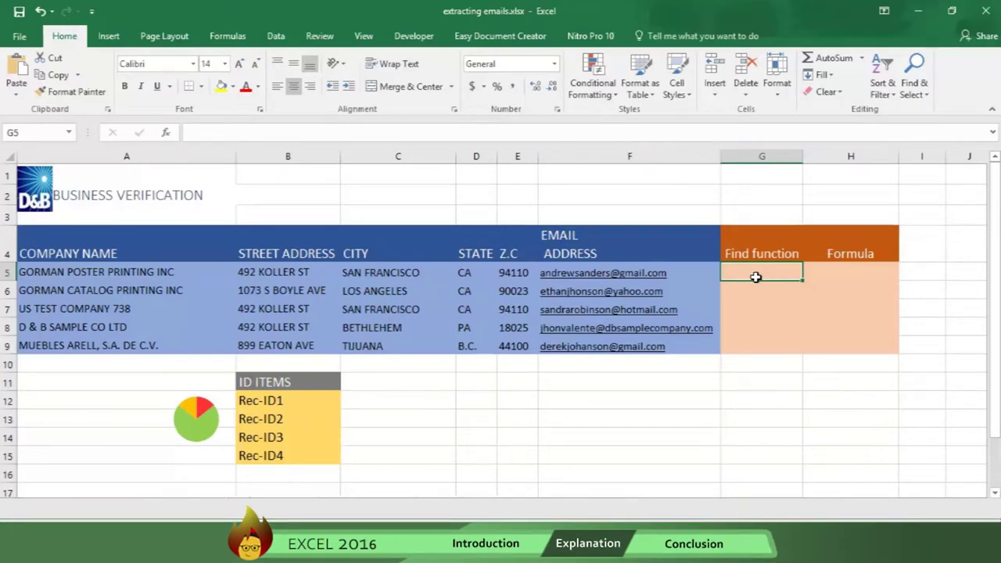
# Enter =FIND("@",F5) in G5 so it returns 14, the @ position in the first email
pyautogui.write('=')
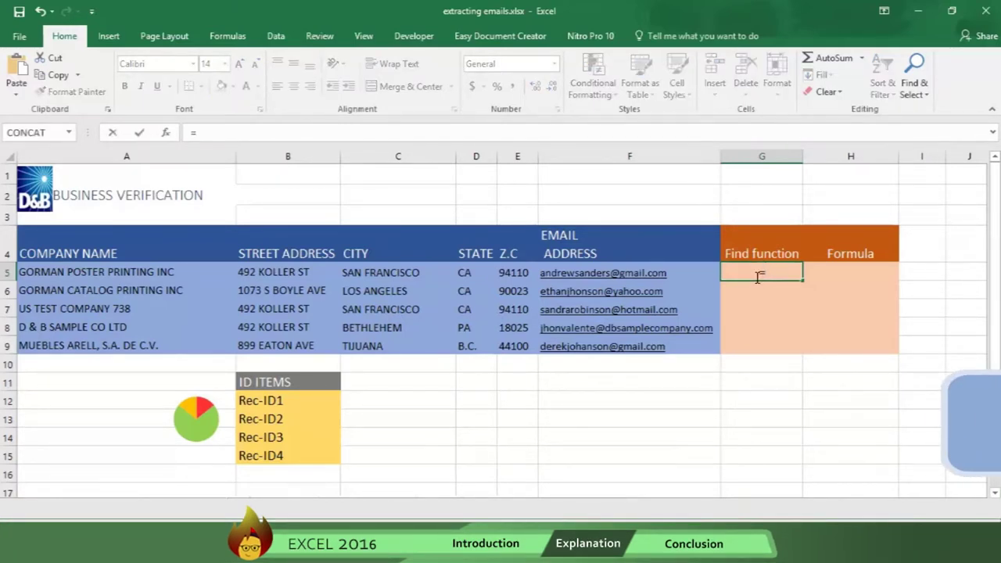
pyautogui.write('FIND(')
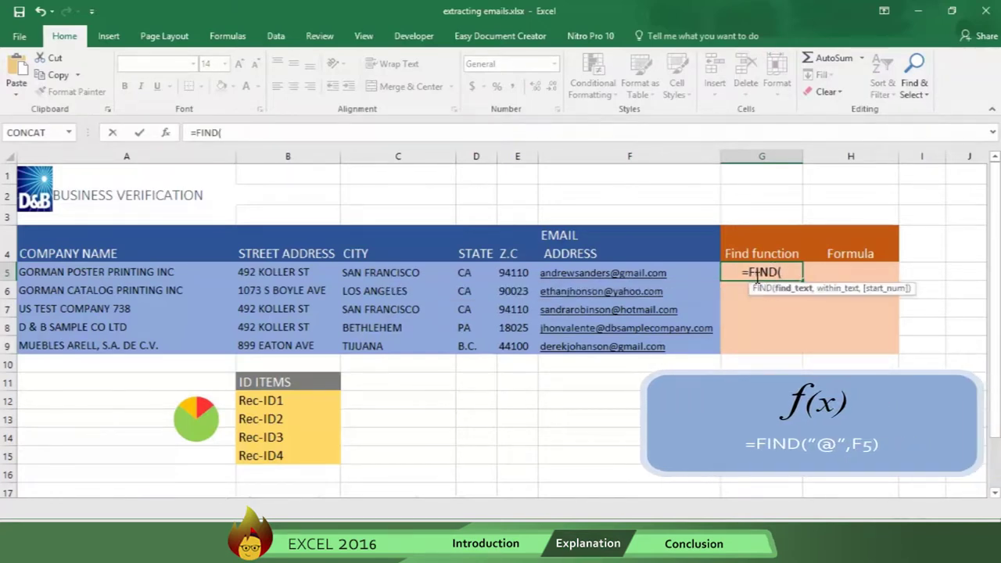
pyautogui.write('"@')
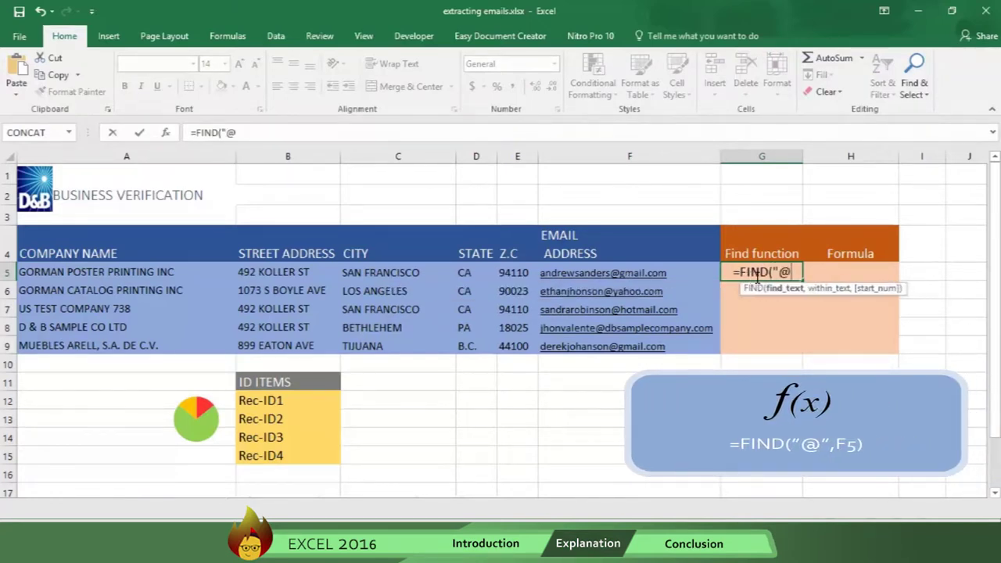
pyautogui.write('"')
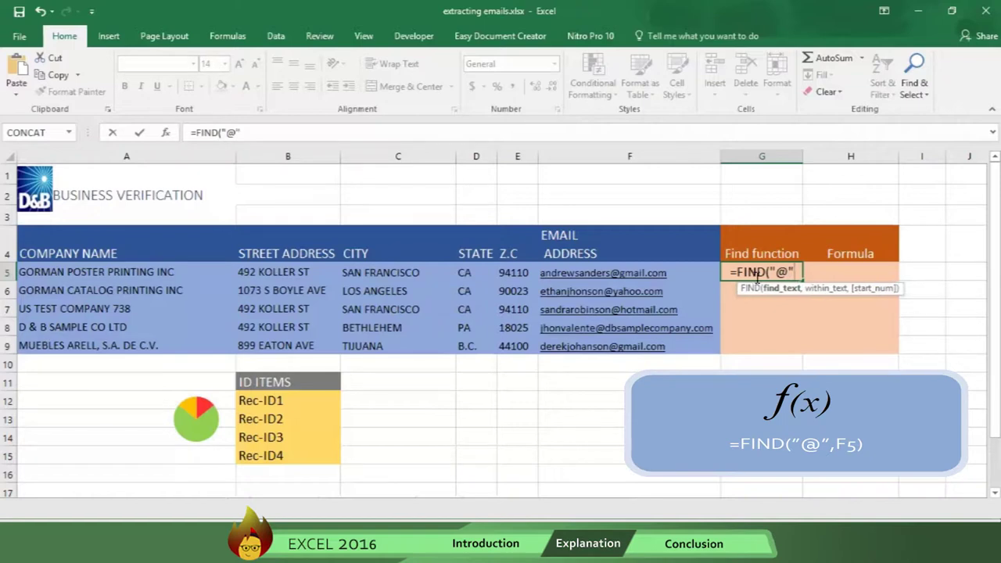
pyautogui.write(',')
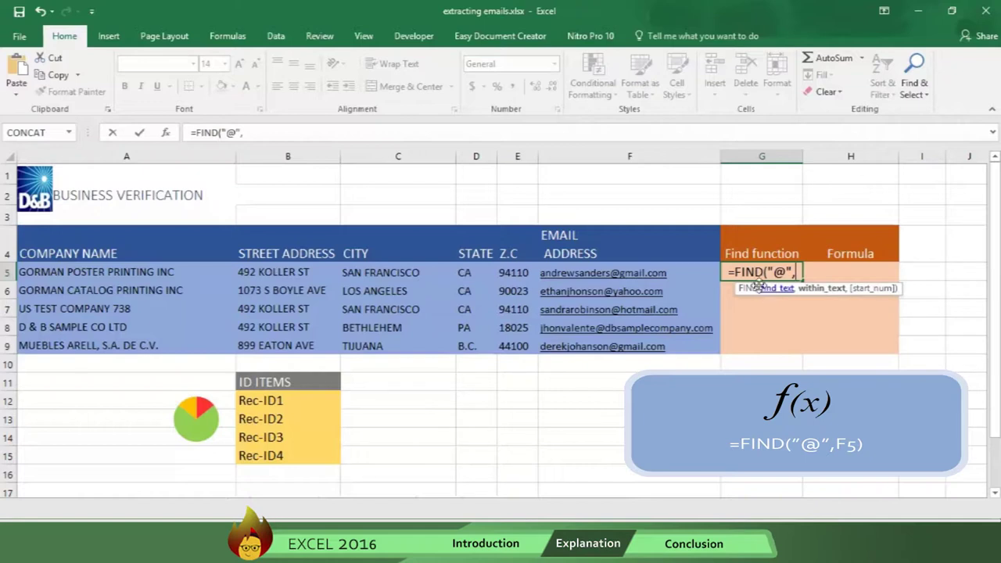
pyautogui.click(582, 275)
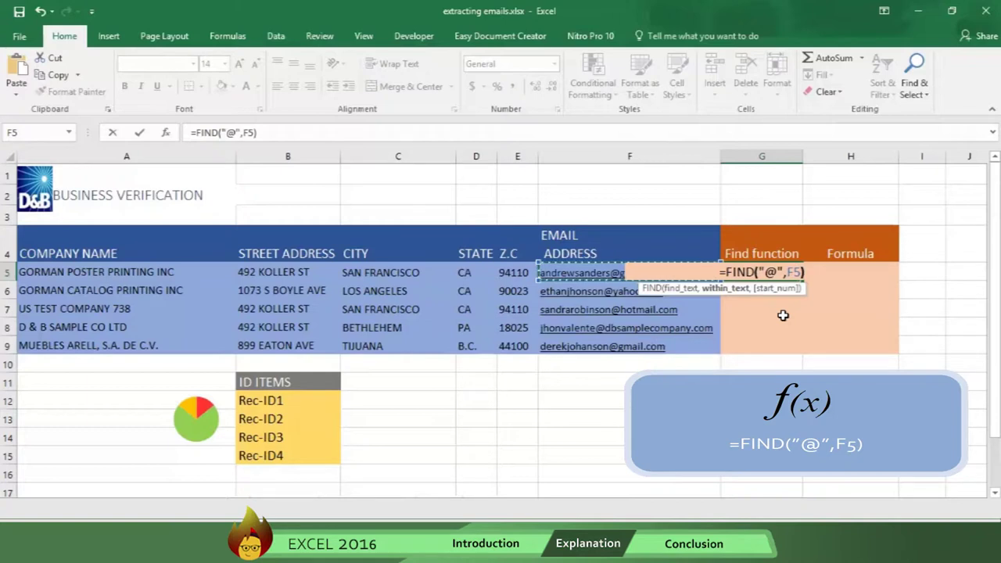
pyautogui.write(')')
pyautogui.press('Return')
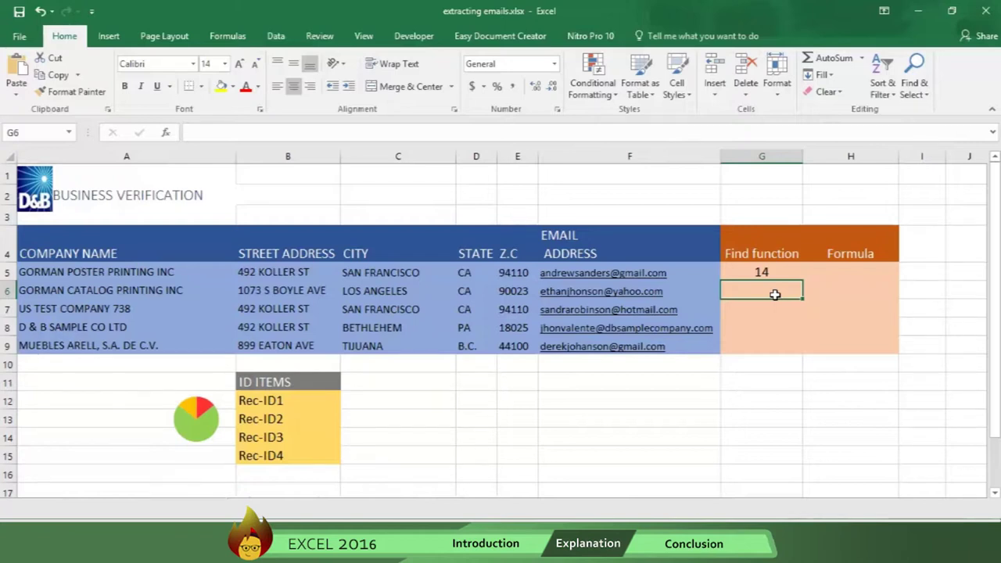
pyautogui.click(842, 272)
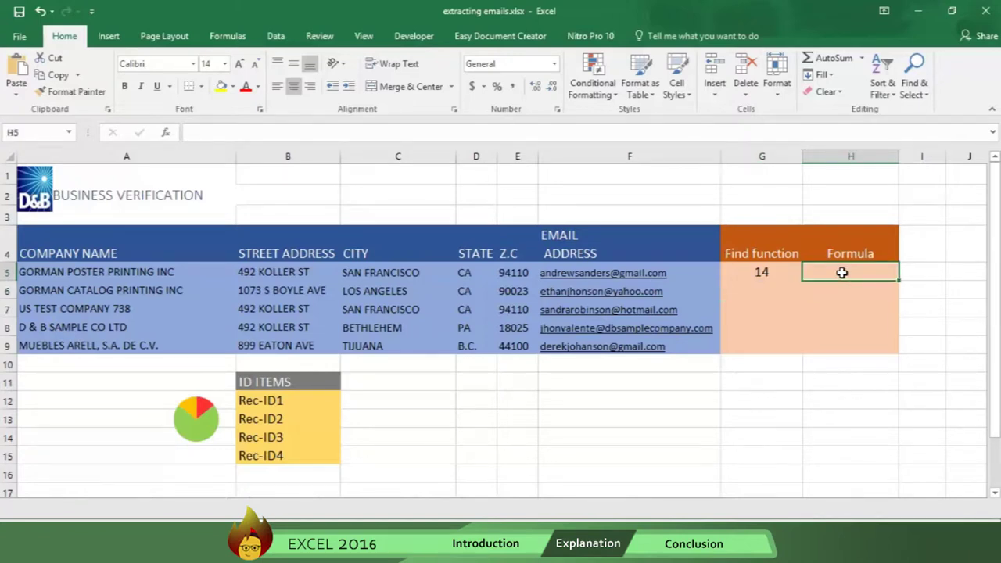
# Enter =LEFT(F5,FIND("@",F5)-1) in H5 to extract the contact name before the @
pyautogui.write('=')
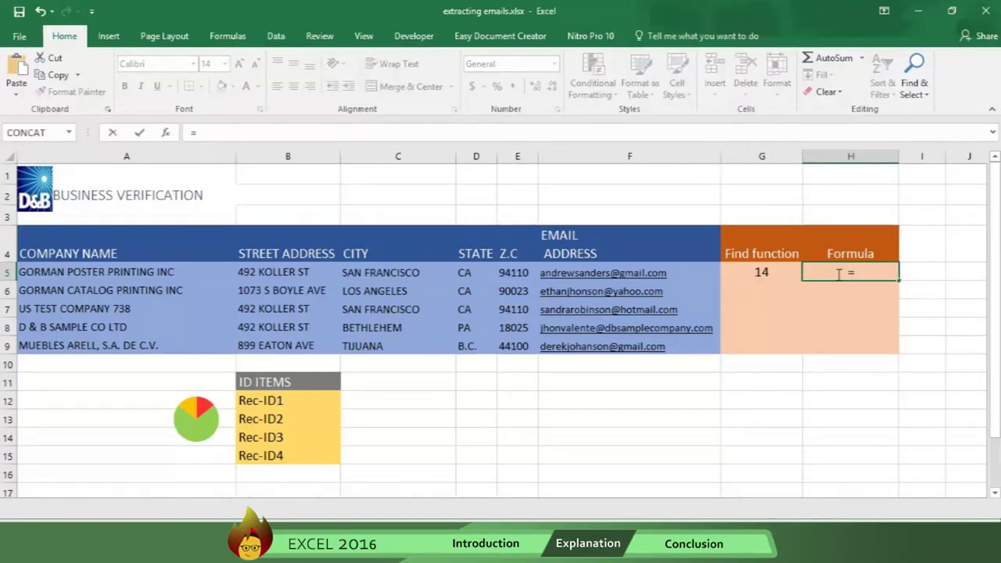
pyautogui.write('LEFT(')
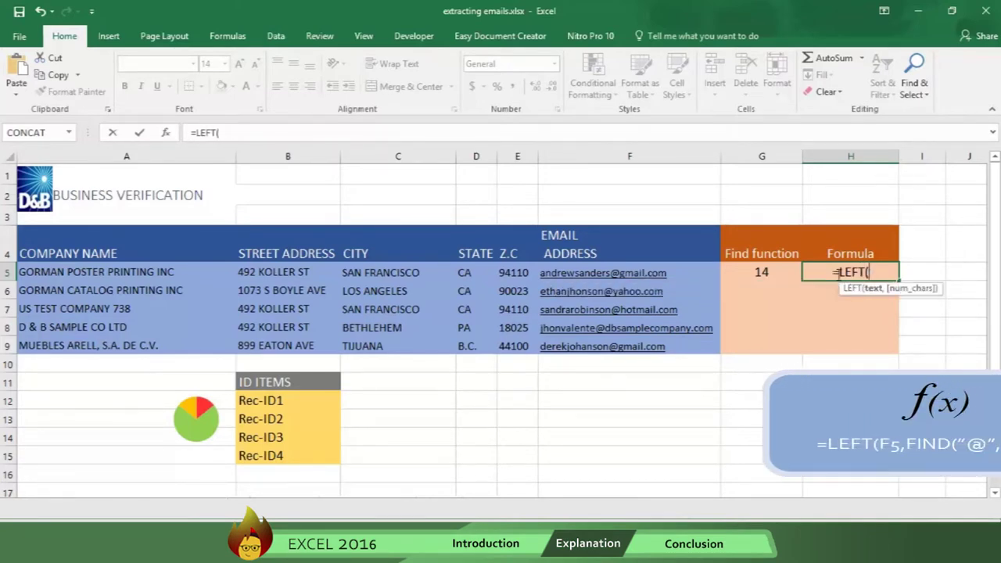
pyautogui.click(648, 272)
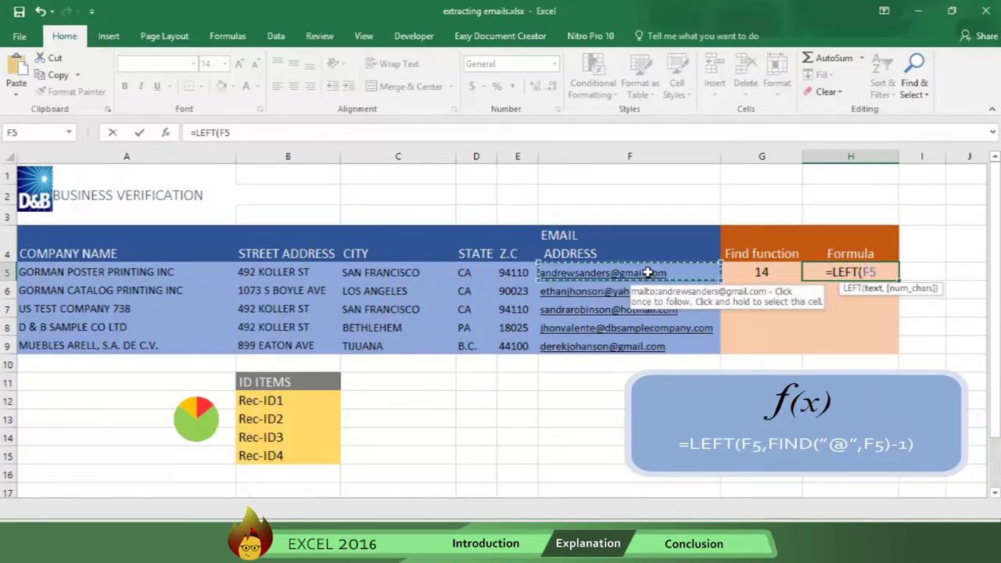
pyautogui.write(',')
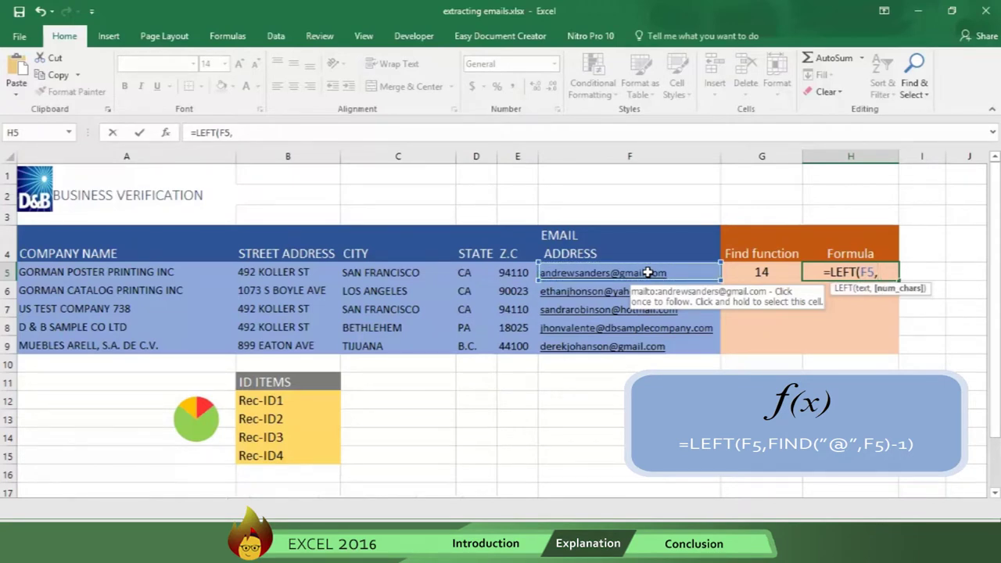
pyautogui.write('FIND')
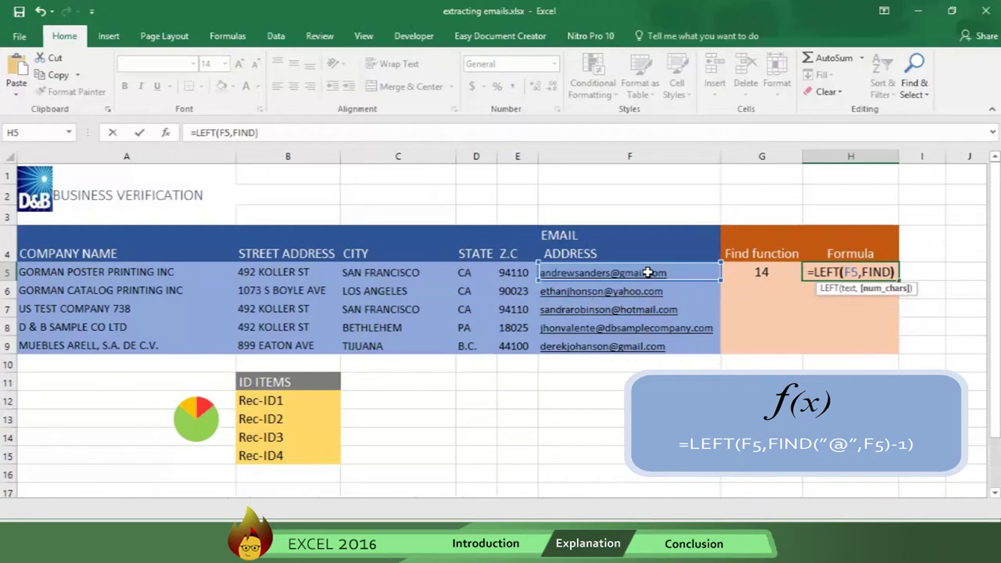
pyautogui.write(')')
pyautogui.press('BackSpace')
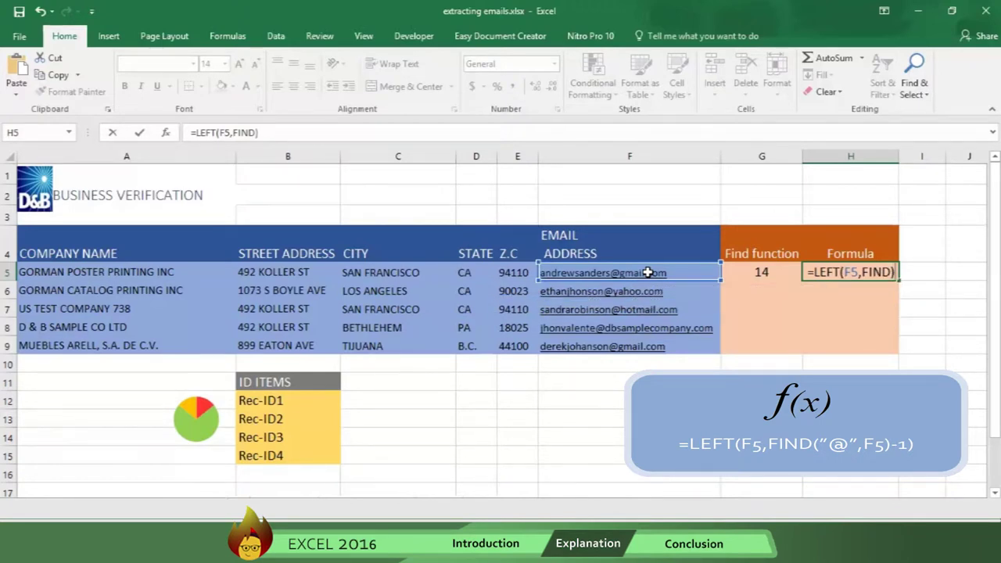
pyautogui.write('("')
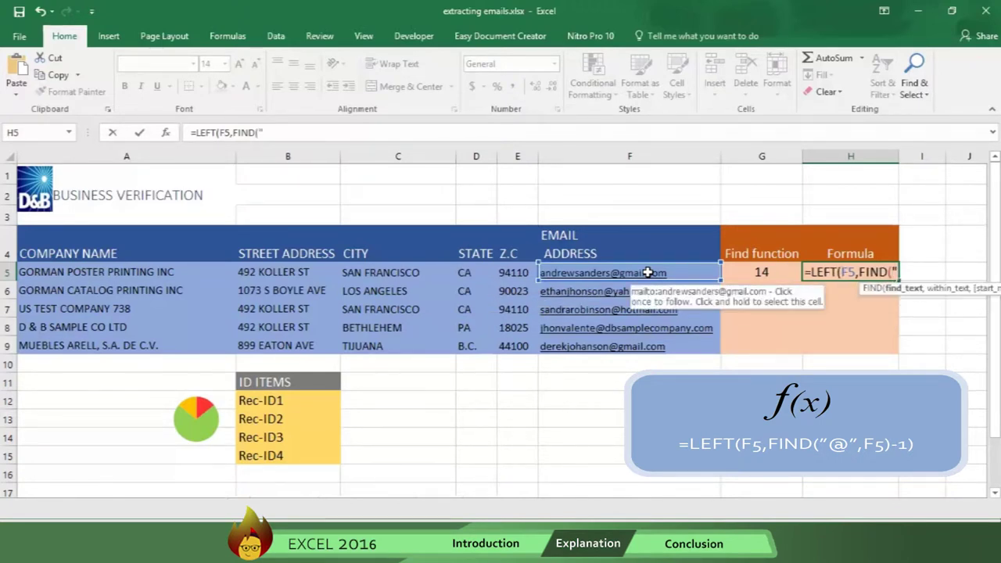
pyautogui.write('@')
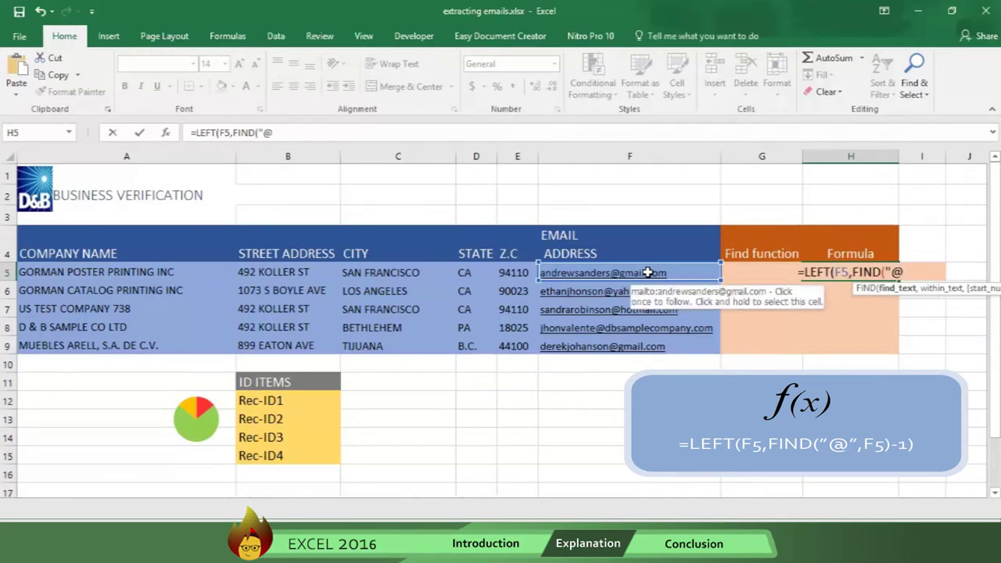
pyautogui.write('",')
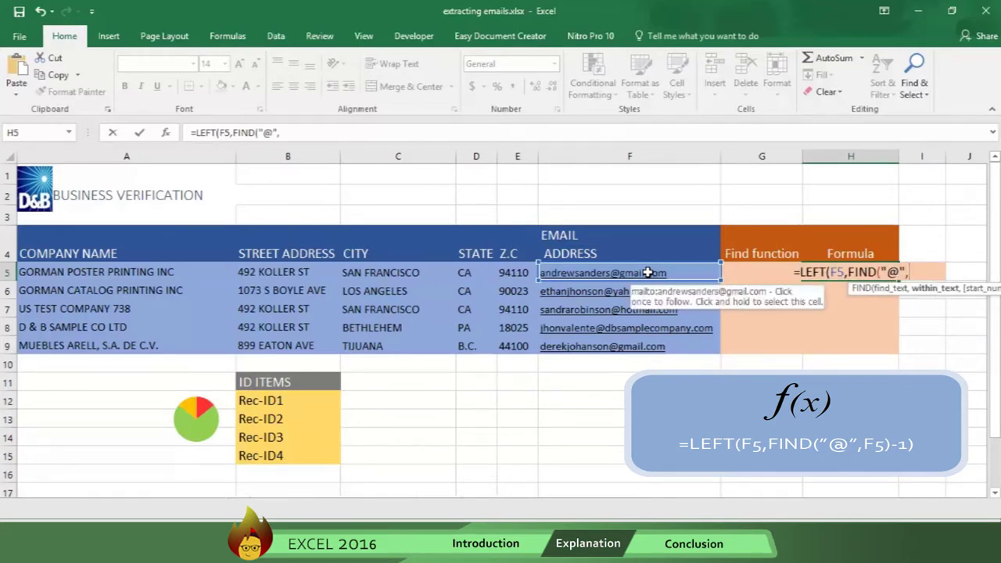
pyautogui.click(630, 273)
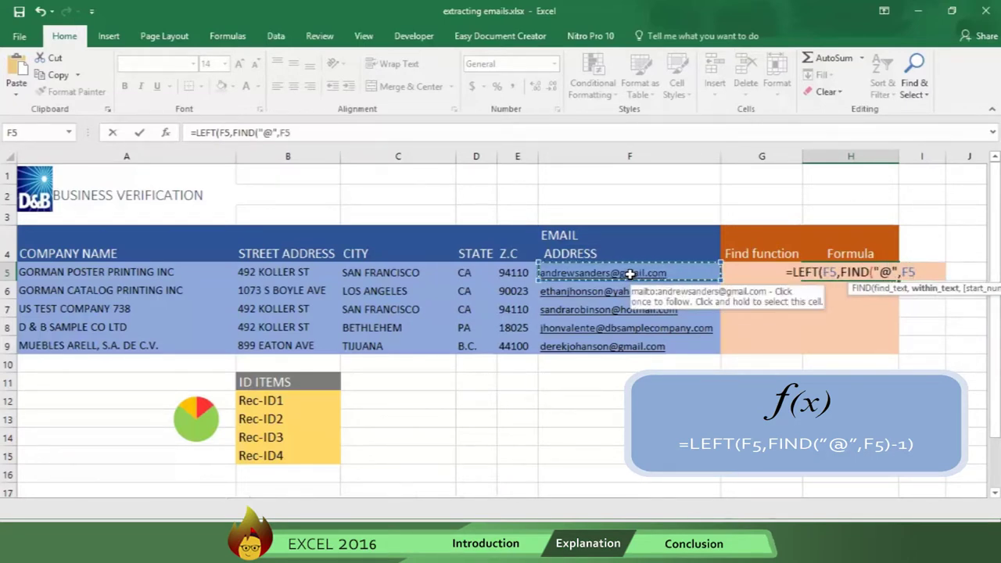
pyautogui.write(')')
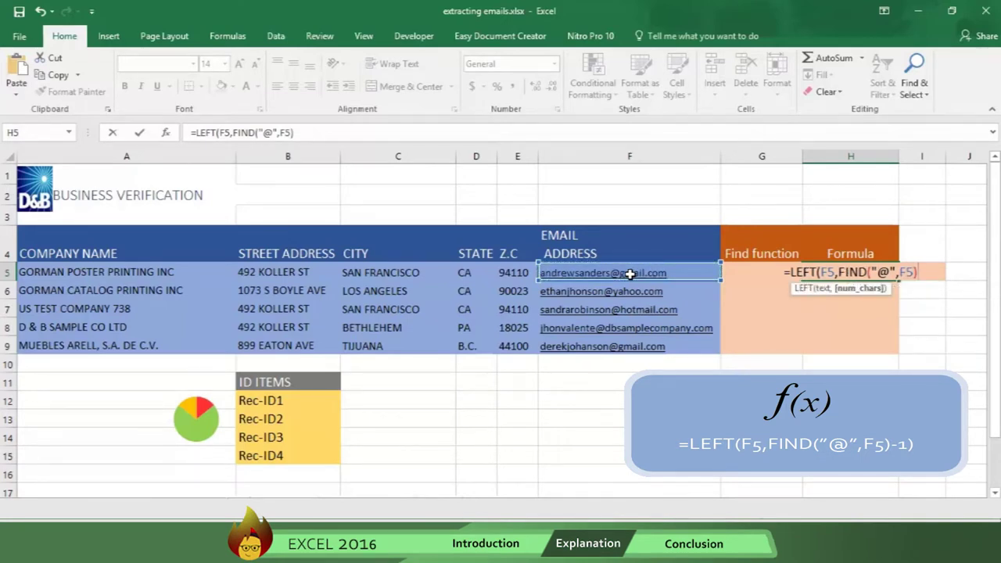
pyautogui.write('-')
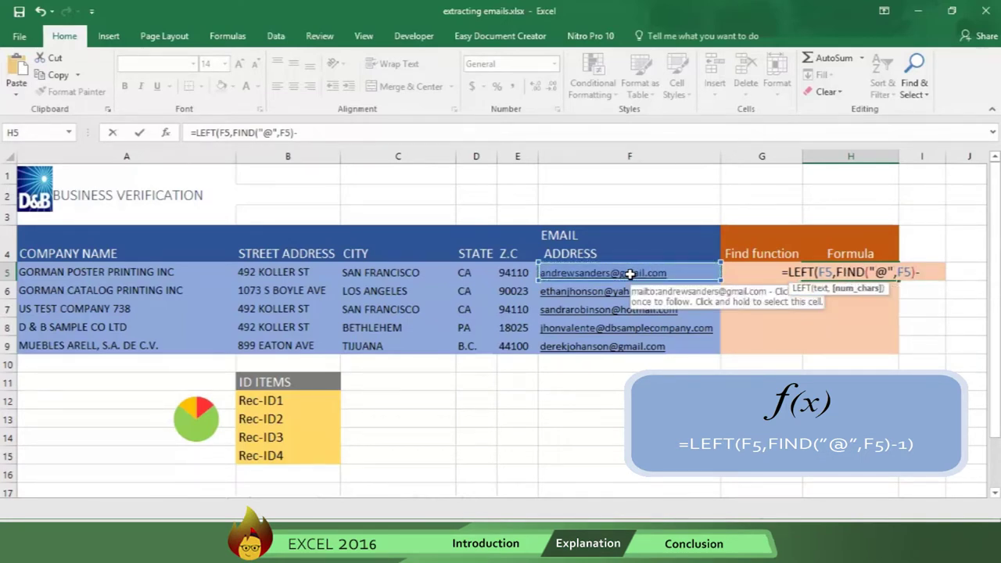
pyautogui.write('1')
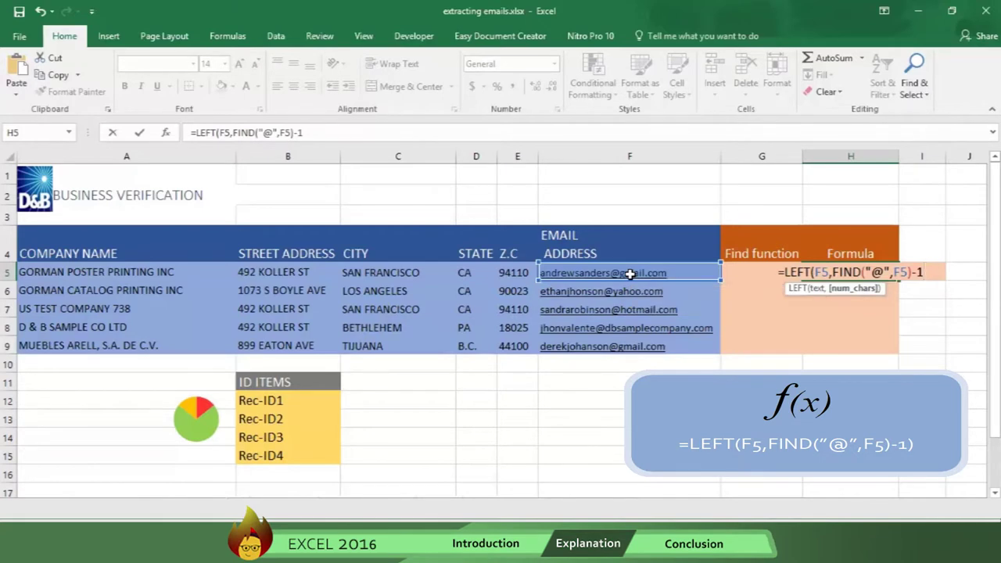
pyautogui.write(')')
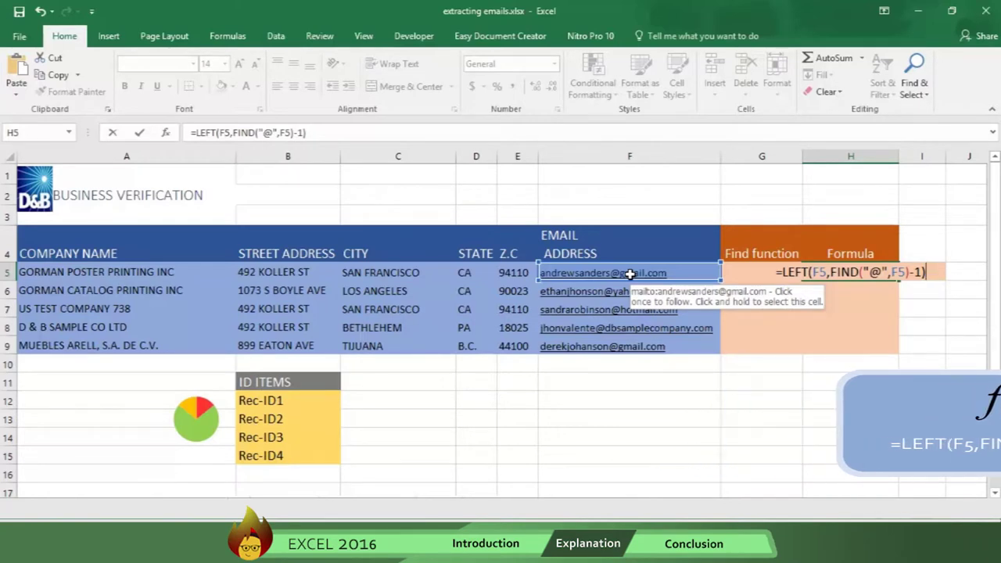
pyautogui.press('Return')
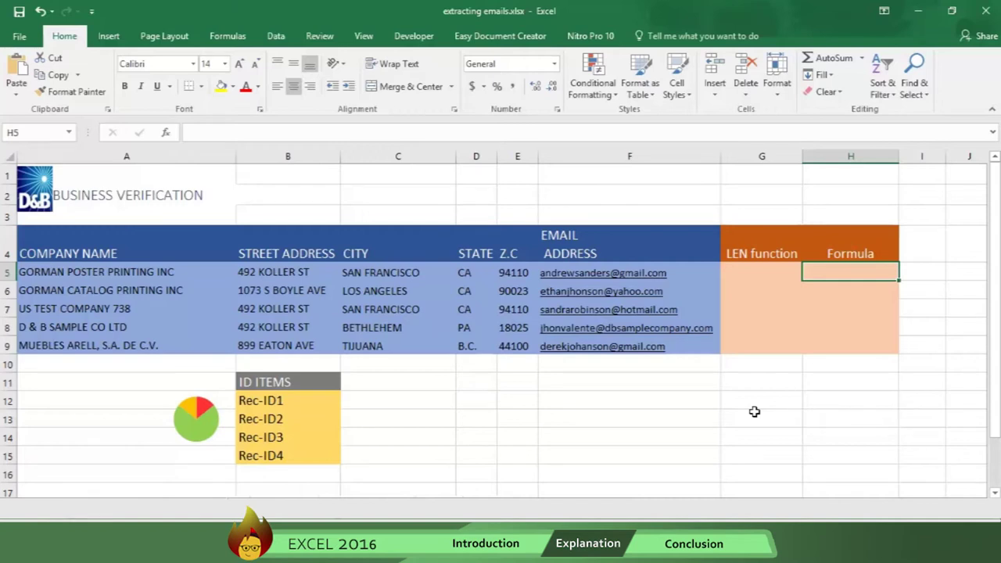
# Enter =LEN(F5) in G5 so it returns 23, the first email's character count
pyautogui.click(755, 272)
pyautogui.write('=')
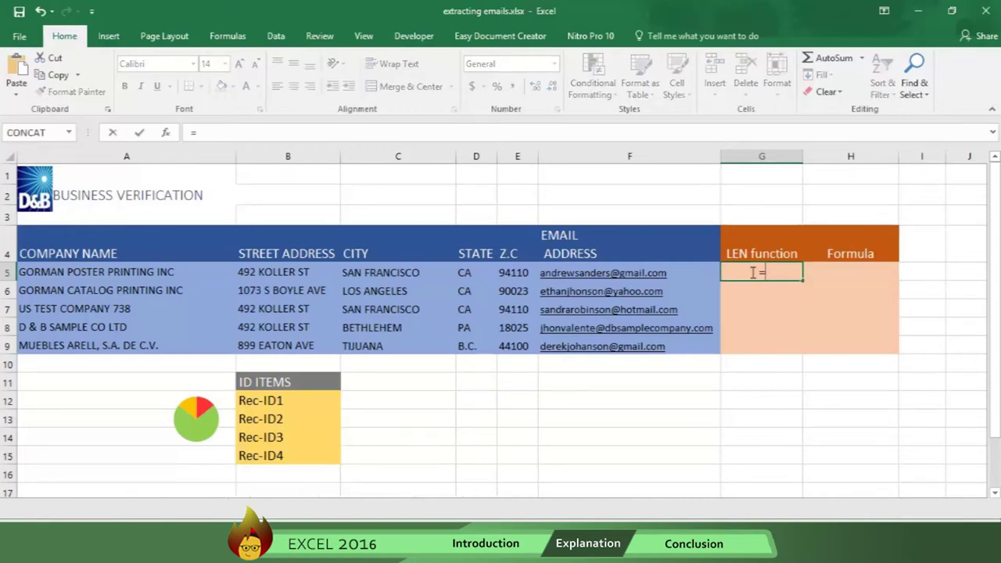
pyautogui.write('LEN(')
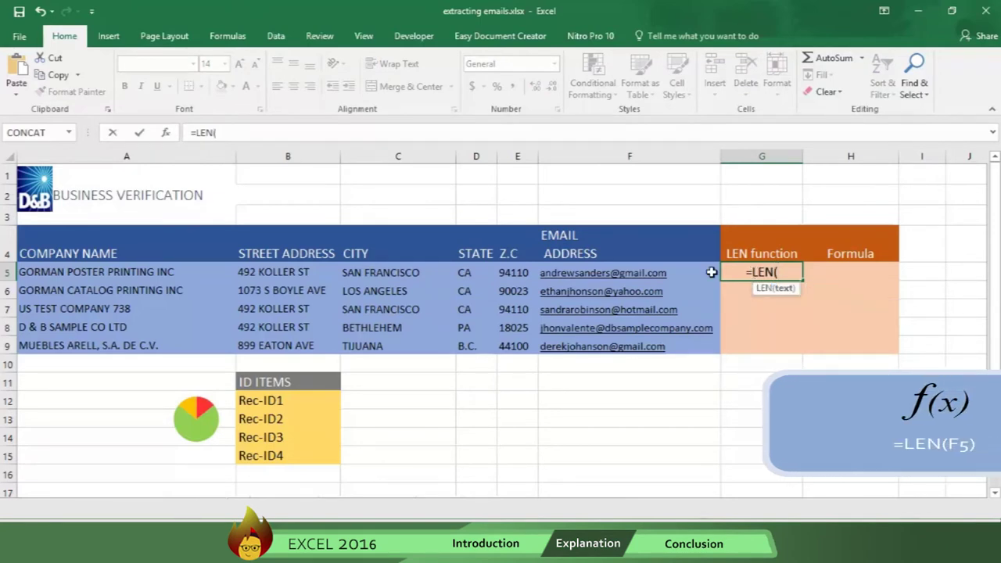
pyautogui.click(653, 272)
pyautogui.write(')')
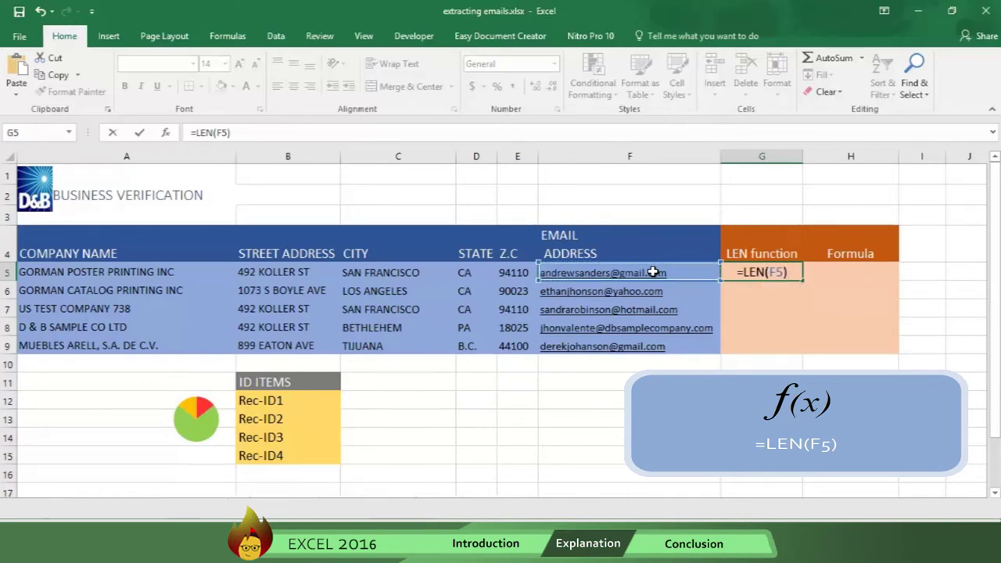
pyautogui.press('Return')
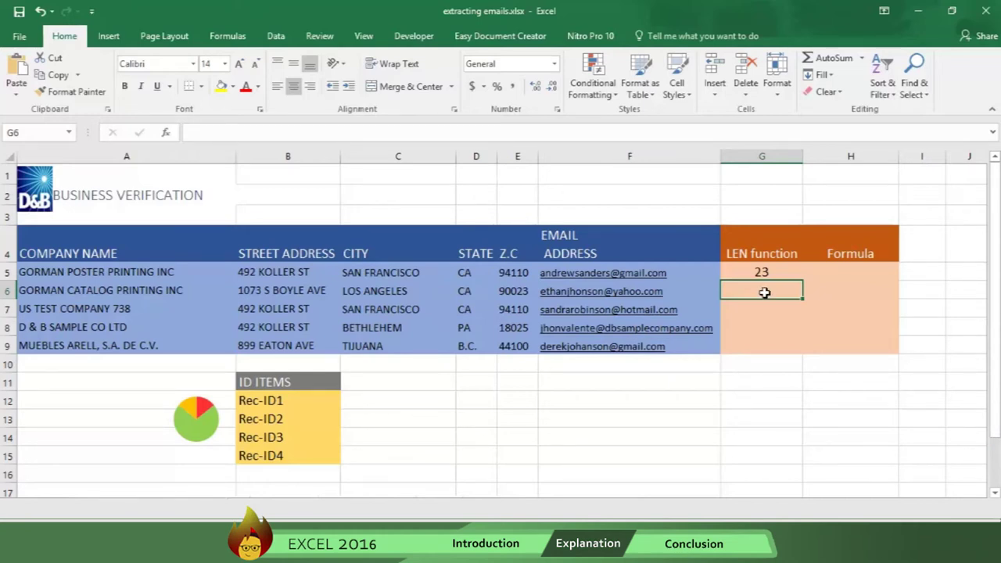
# Enter =RIGHT(F5,LEN(F5)-FIND("@",F5)) in H5 to extract the email domain gmail.com
pyautogui.click(843, 270)
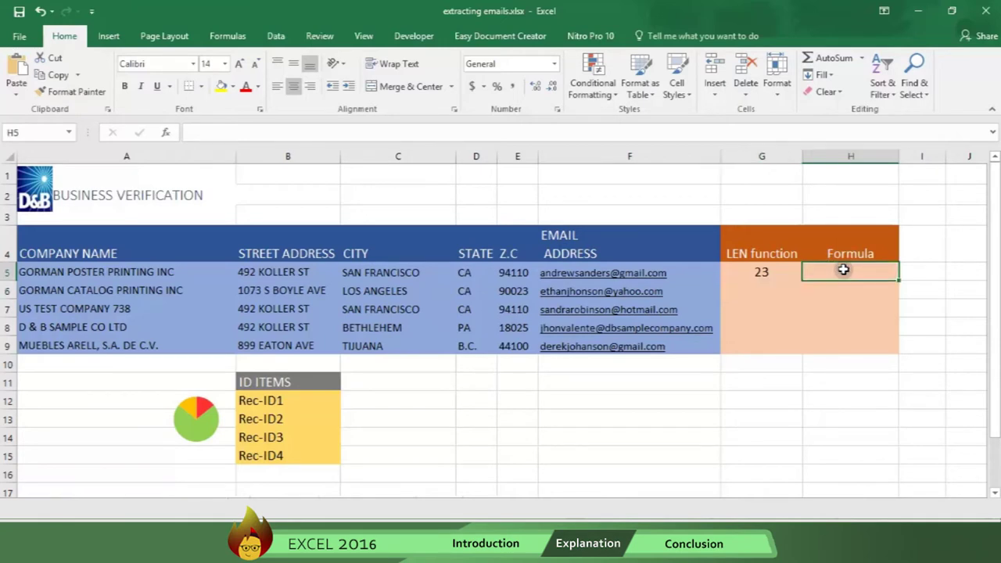
pyautogui.write('=')
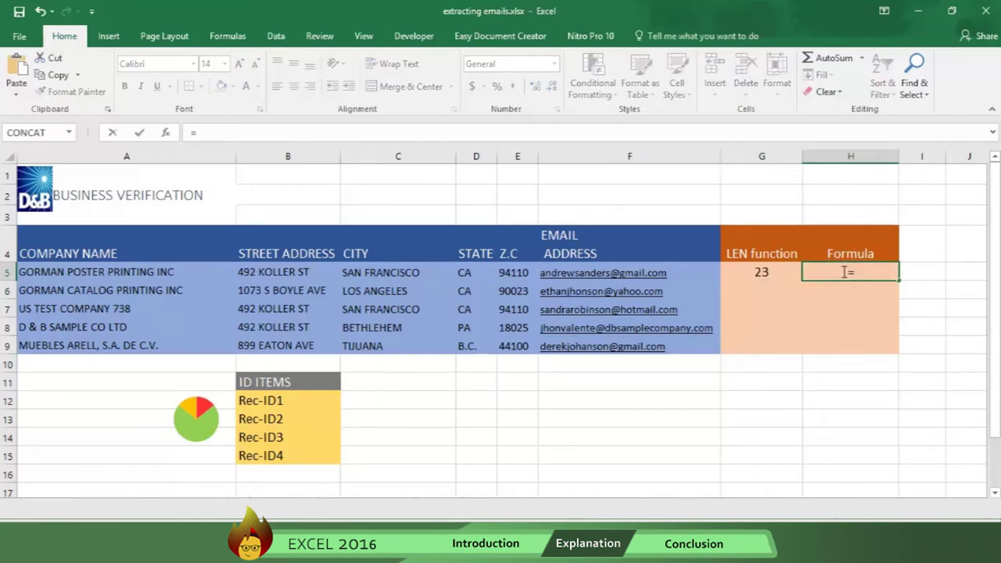
pyautogui.write('RIGHT')
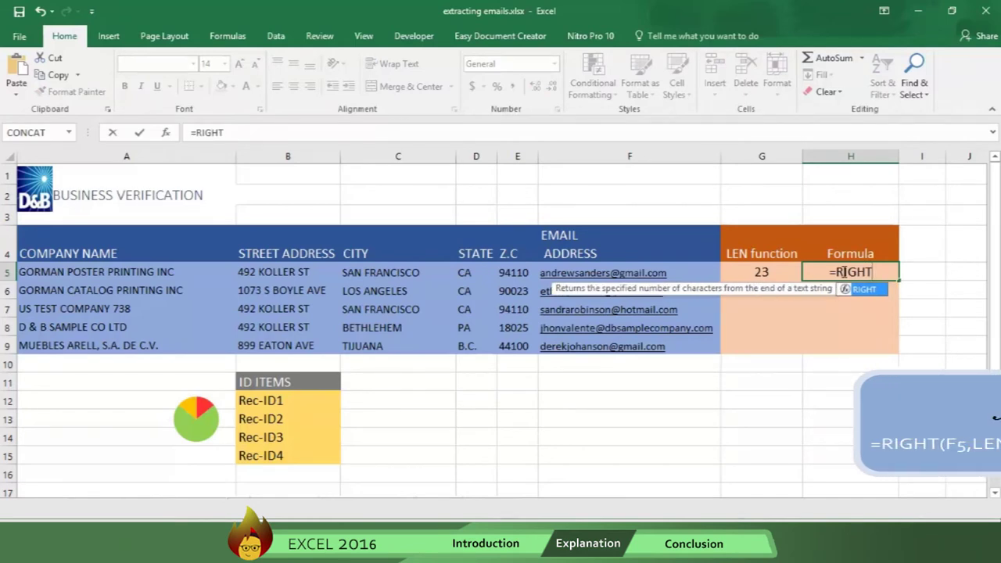
pyautogui.write('(')
pyautogui.click(615, 279)
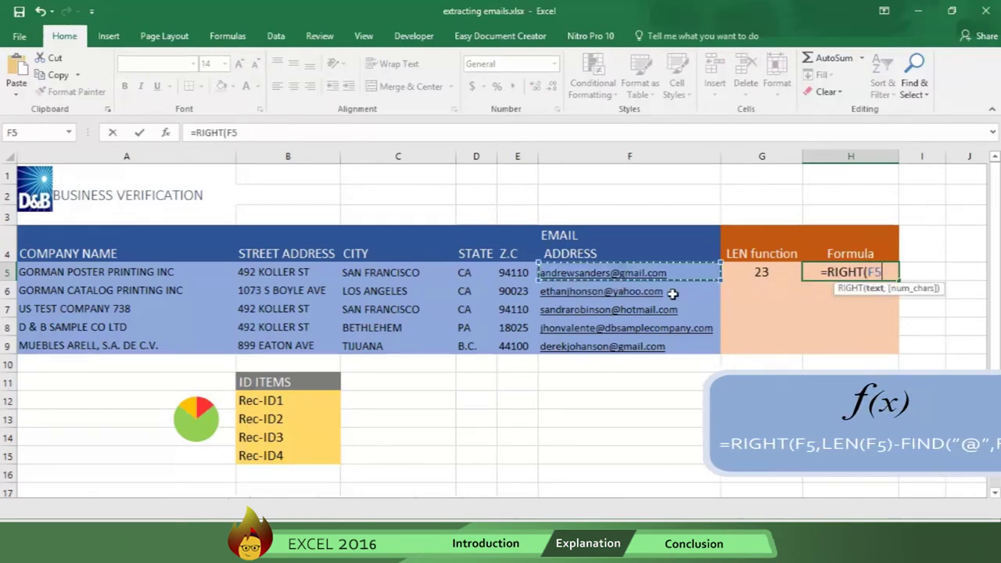
pyautogui.write(',')
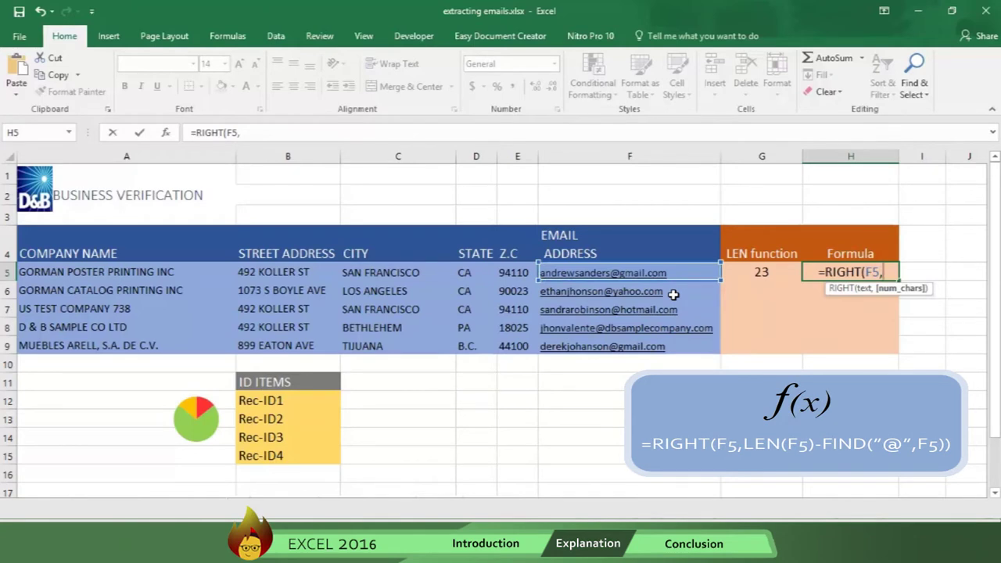
pyautogui.write('LEN(')
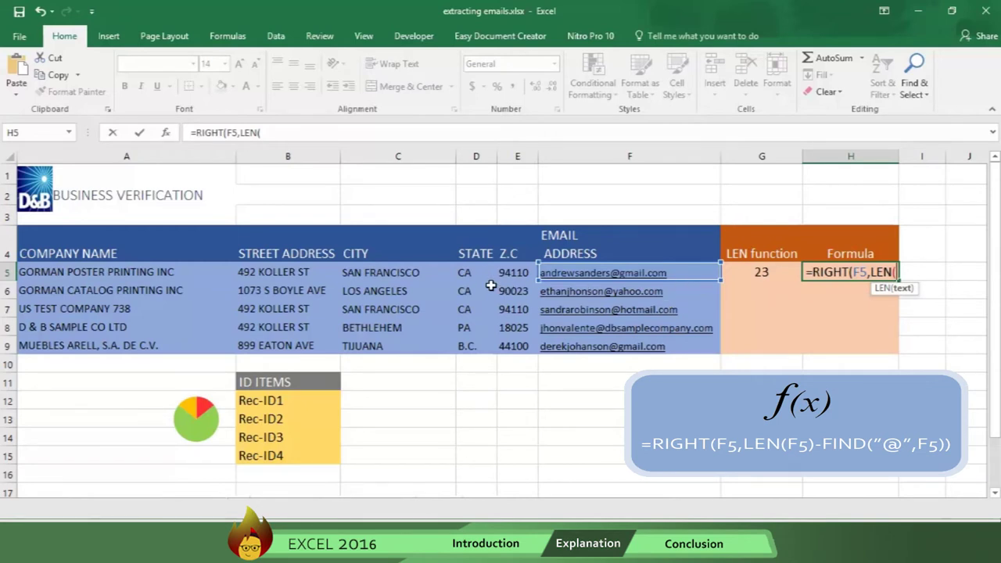
pyautogui.click(580, 276)
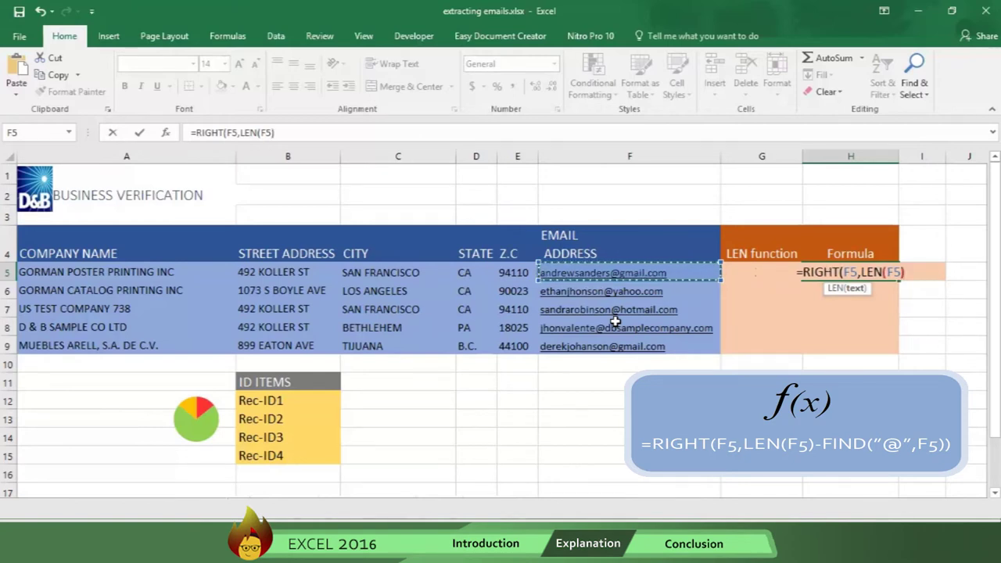
pyautogui.write(')-')
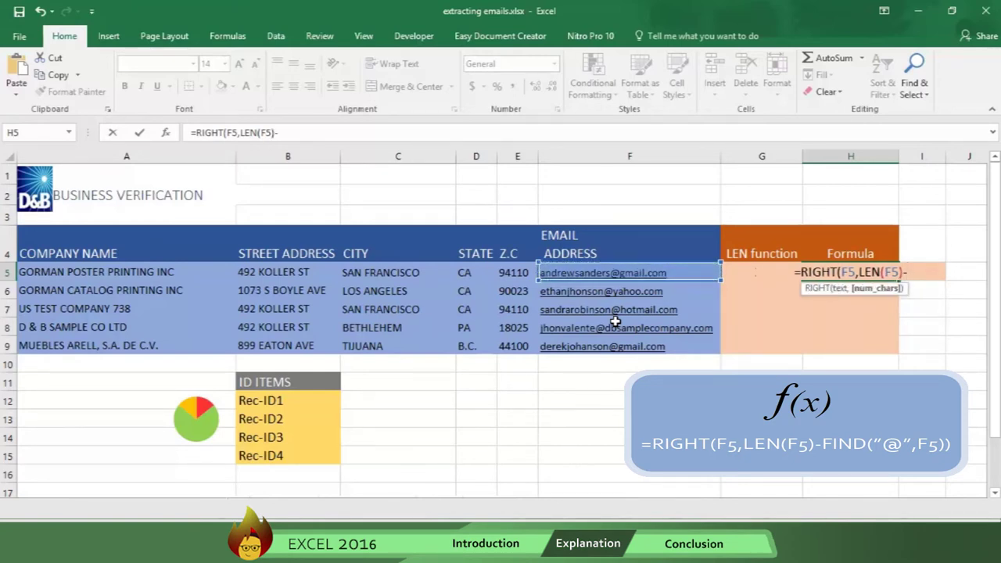
pyautogui.write('FIND')
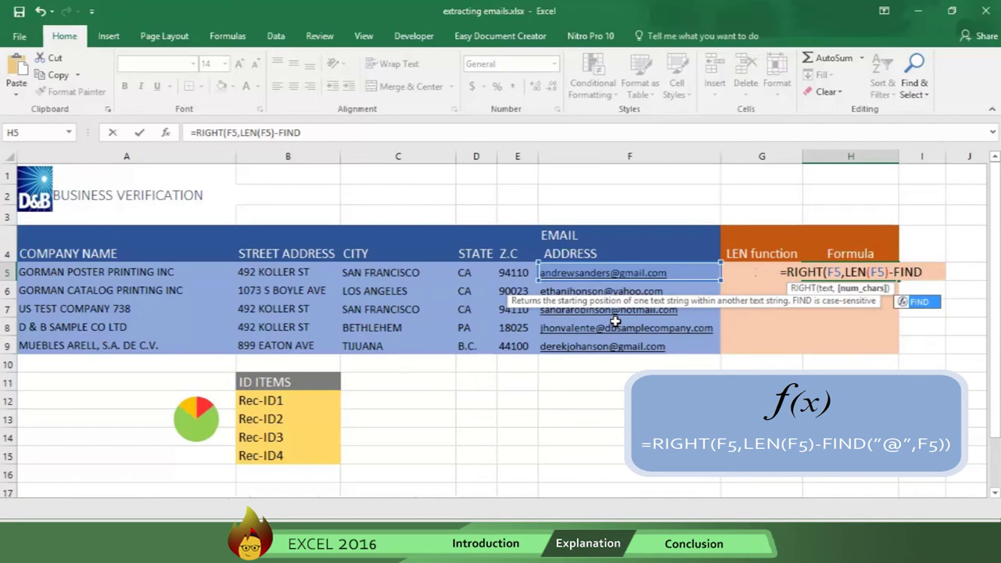
pyautogui.write('(')
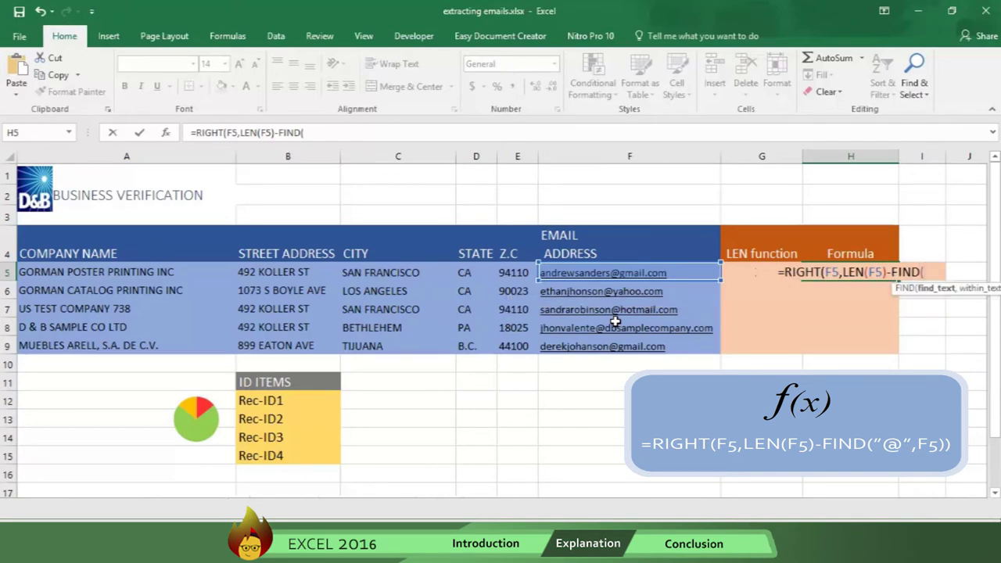
pyautogui.write('"@')
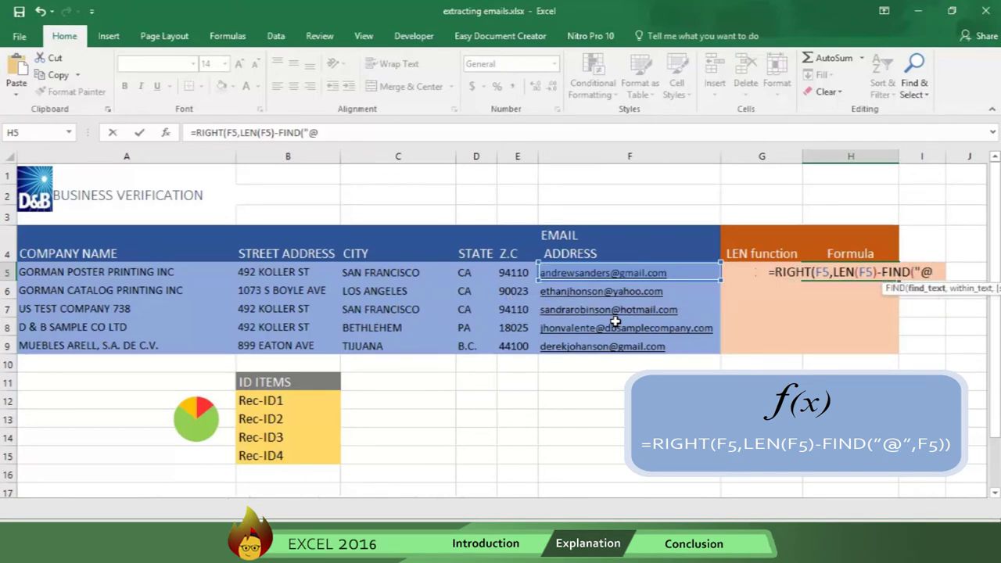
pyautogui.write('"')
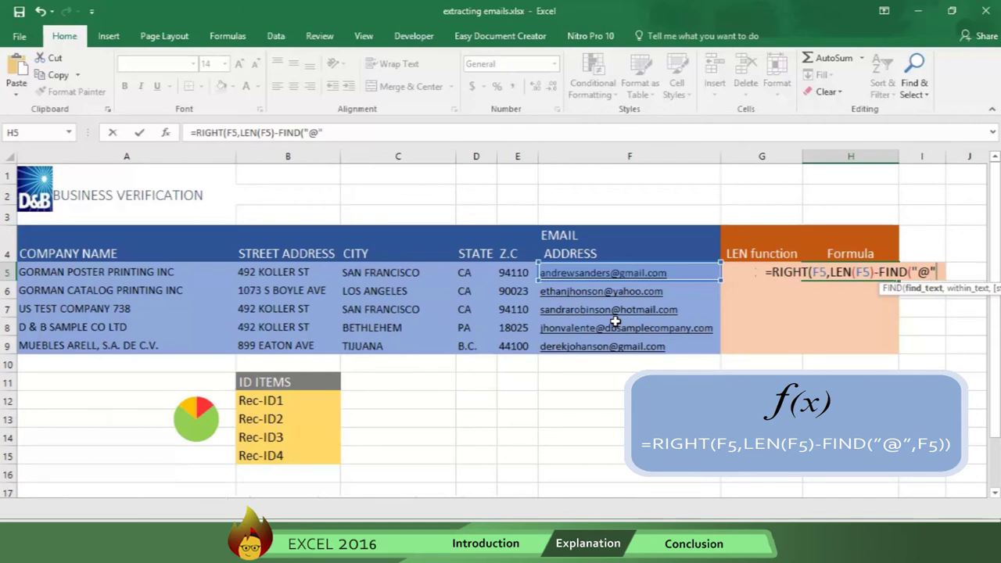
pyautogui.write(',')
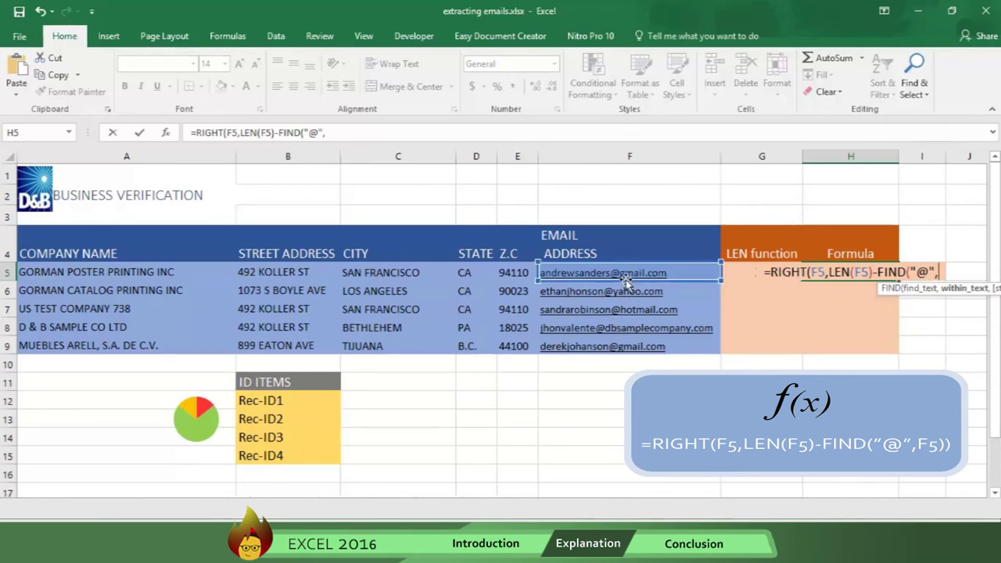
pyautogui.write('F5)')
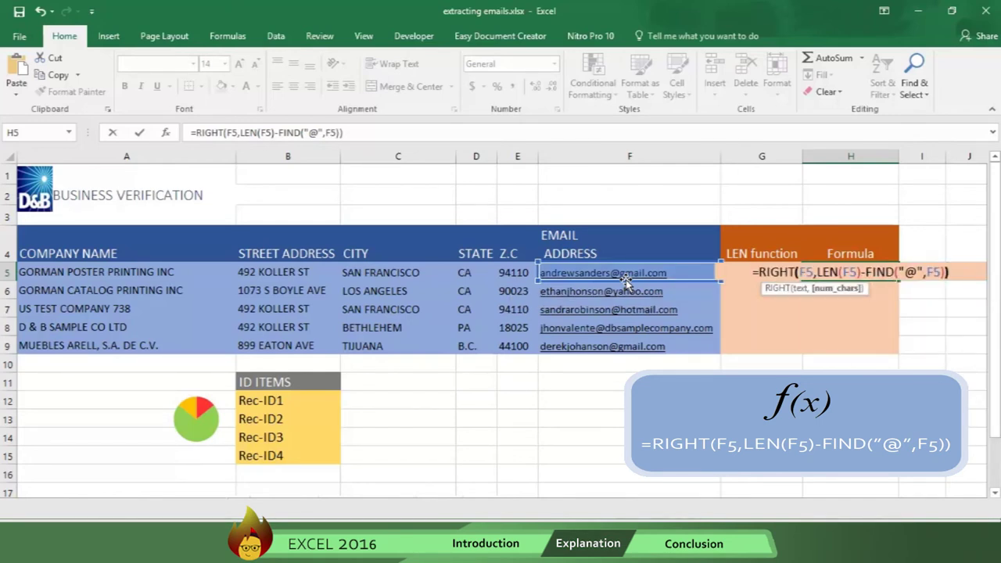
pyautogui.write(')')
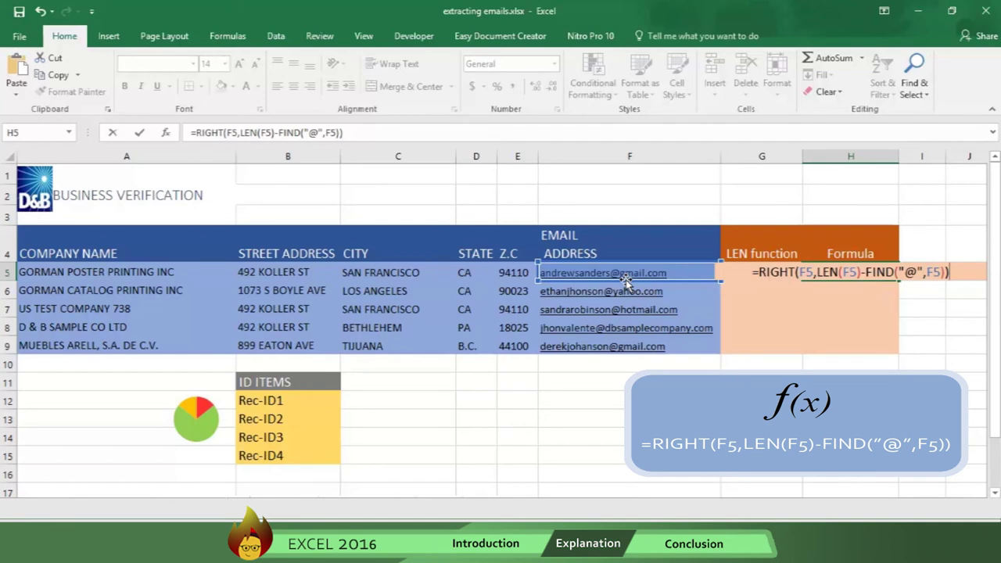
pyautogui.press('Return')
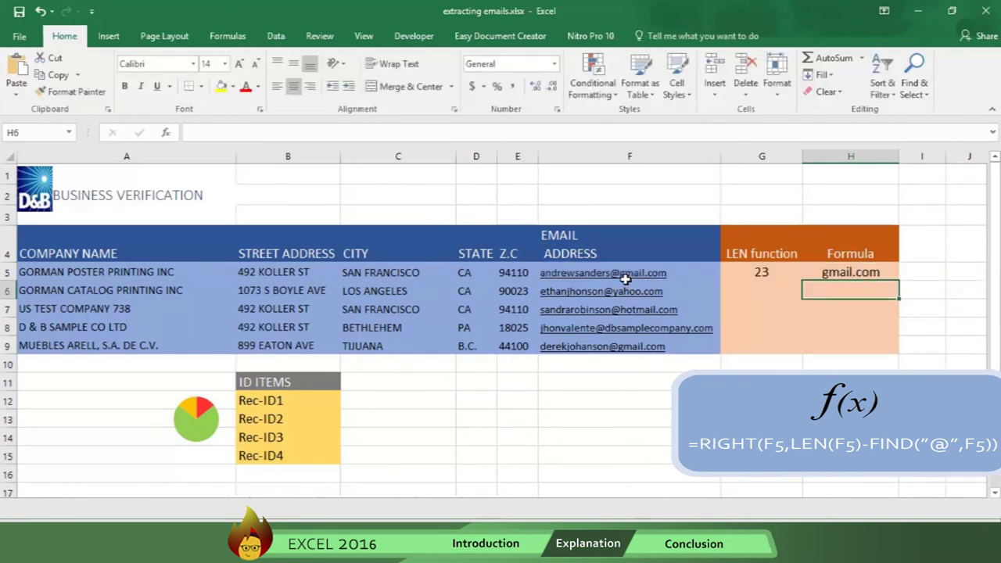